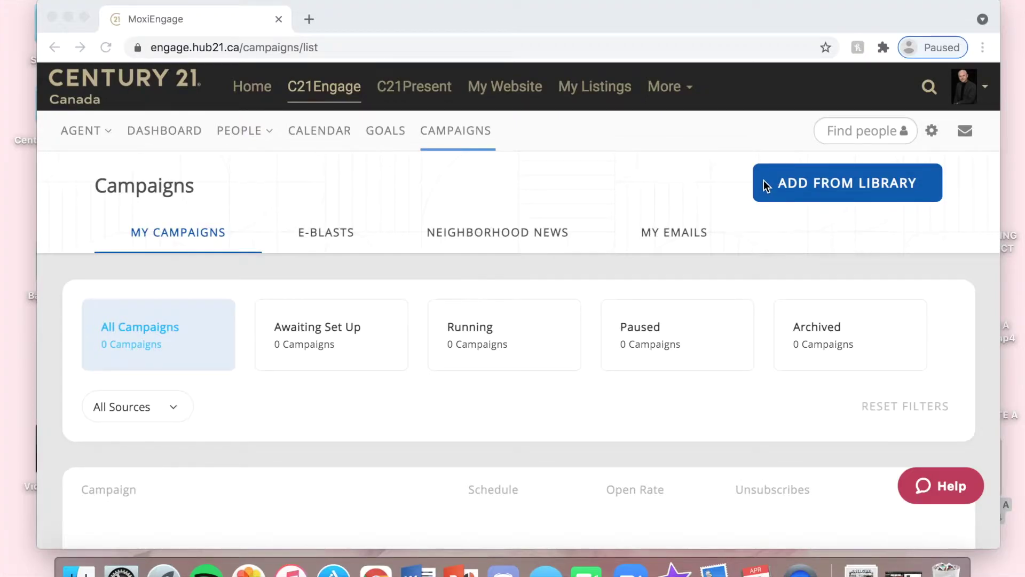
Add the Holiday 2021 campaign from the Library to My Campaigns
{"action": "left_click", "coordinate": [785, 185]}
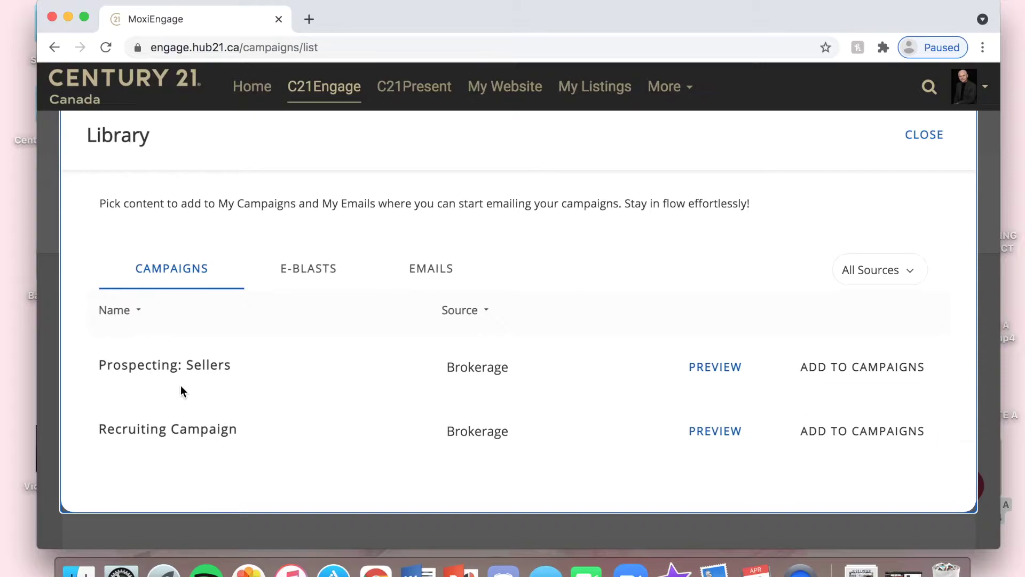
{"action": "scroll", "coordinate": [181, 386], "scroll_direction": "down", "scroll_amount": 10}
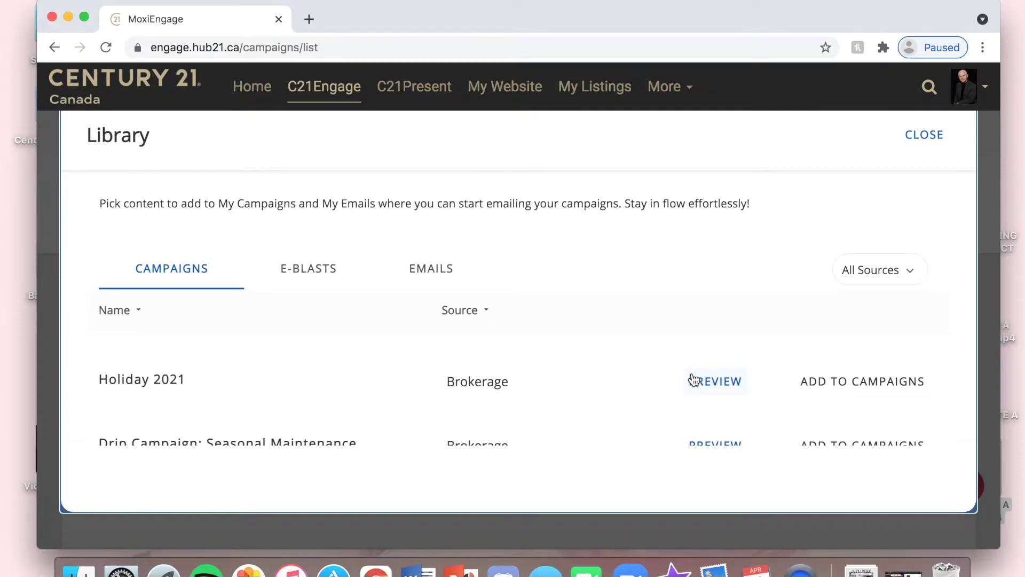
{"action": "left_click", "coordinate": [826, 383]}
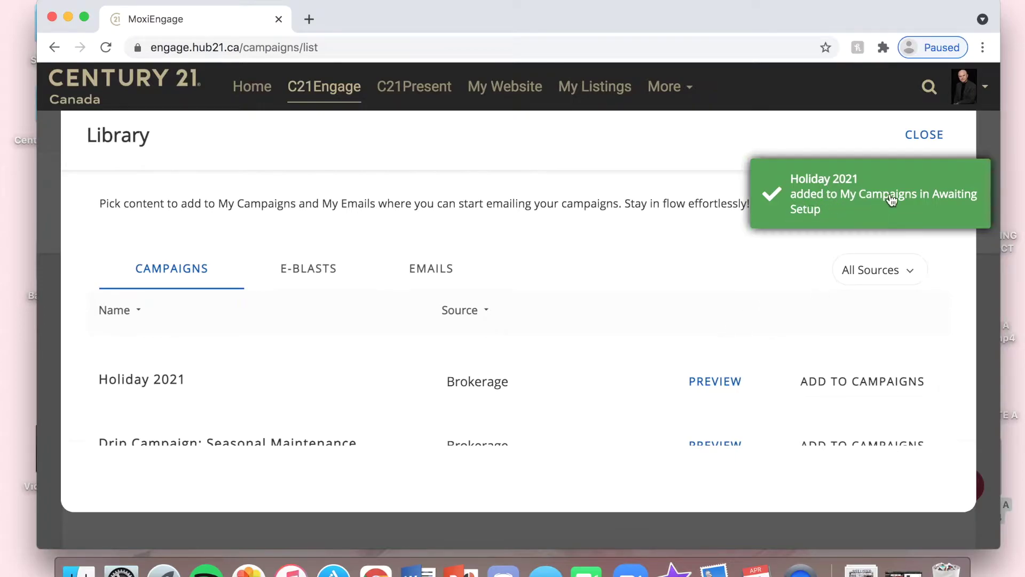
{"action": "left_click", "coordinate": [929, 141]}
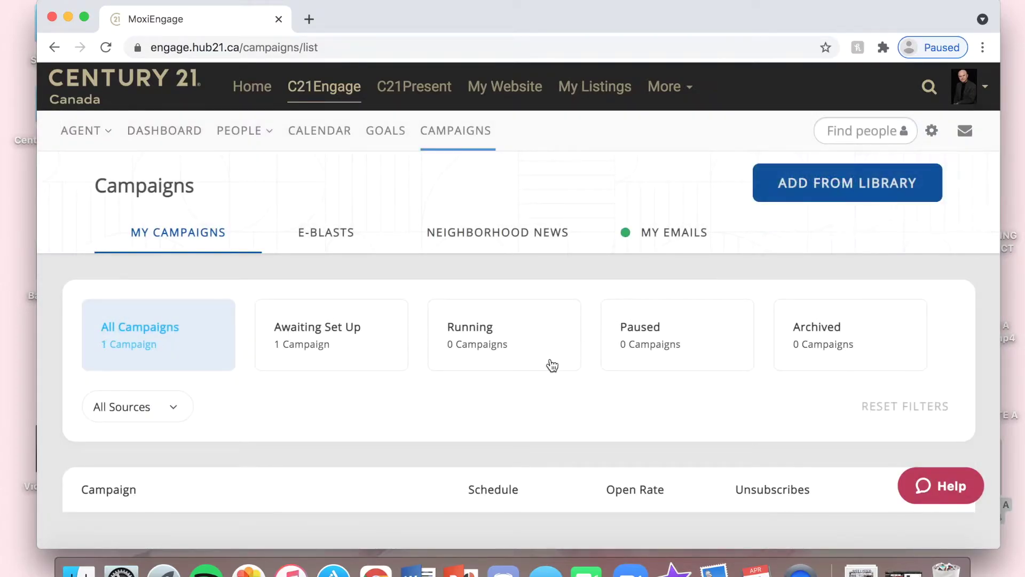
Open the Holiday 2021 campaign's setup page from the campaign list
{"action": "scroll", "coordinate": [321, 393], "scroll_direction": "down", "scroll_amount": 2}
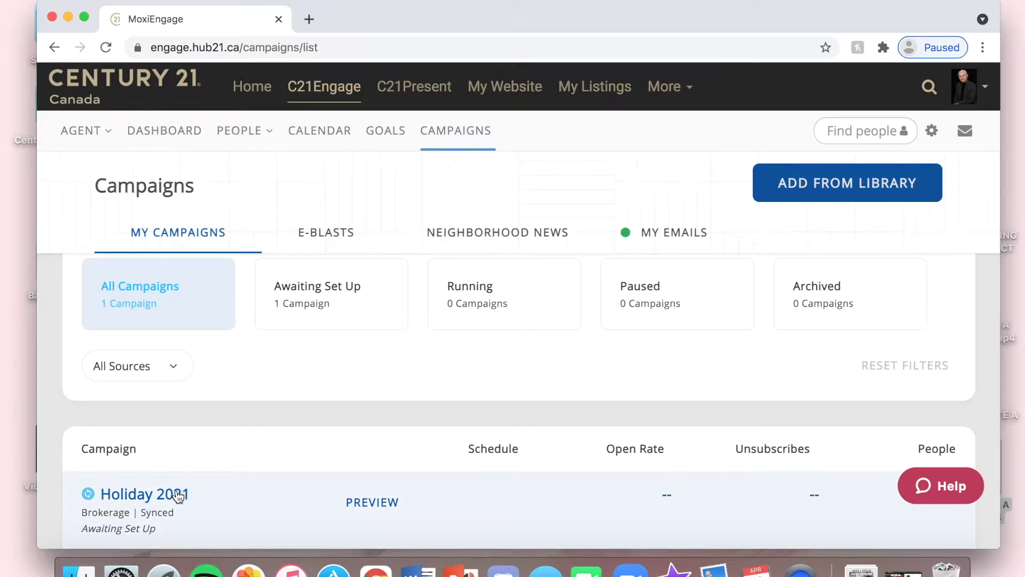
{"action": "left_click", "coordinate": [177, 495]}
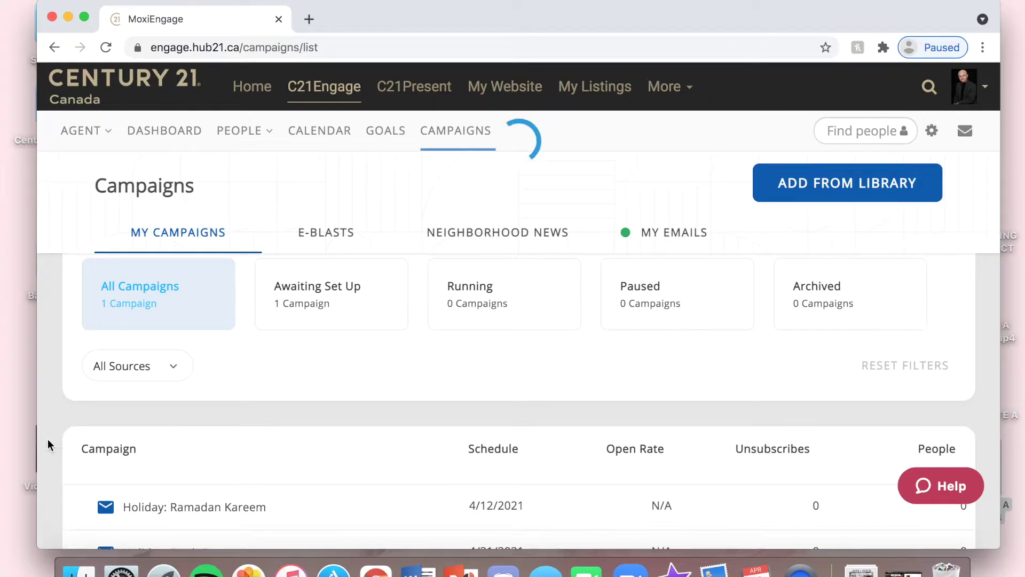
{"action": "scroll", "coordinate": [47, 439], "scroll_direction": "down", "scroll_amount": 5}
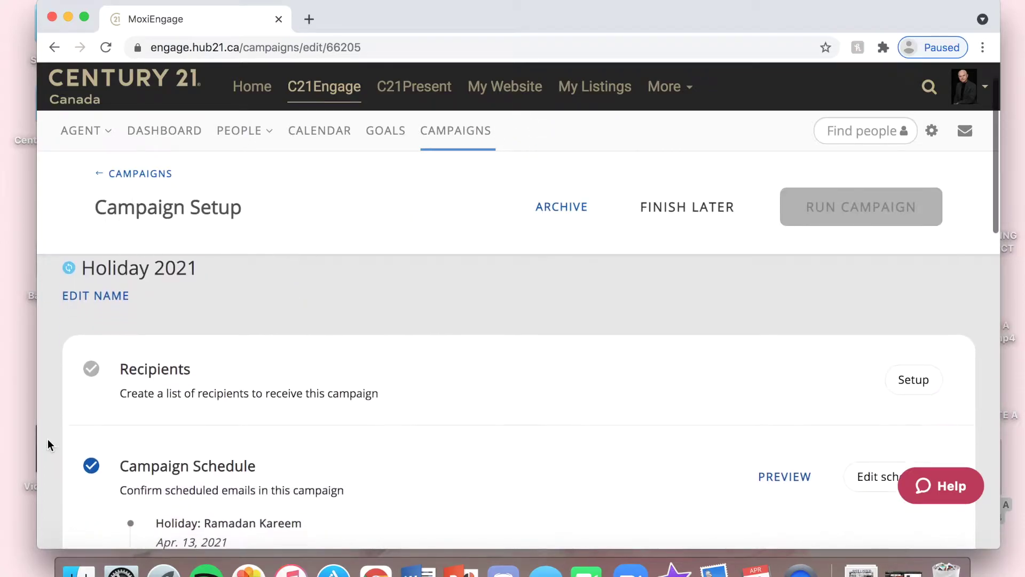
{"action": "scroll", "coordinate": [49, 422], "scroll_direction": "down", "scroll_amount": 5}
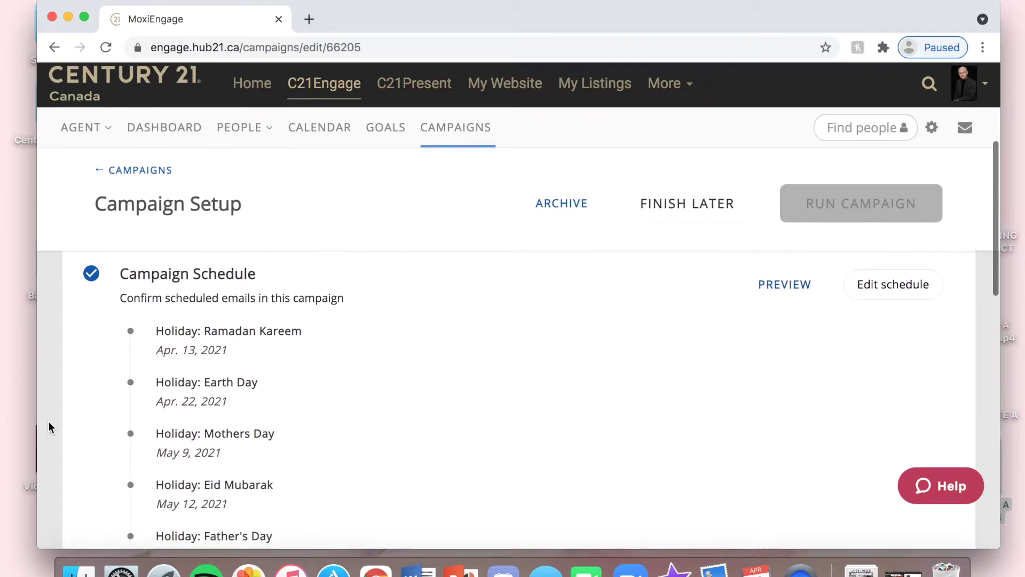
{"action": "scroll", "coordinate": [48, 426], "scroll_direction": "down", "scroll_amount": 7}
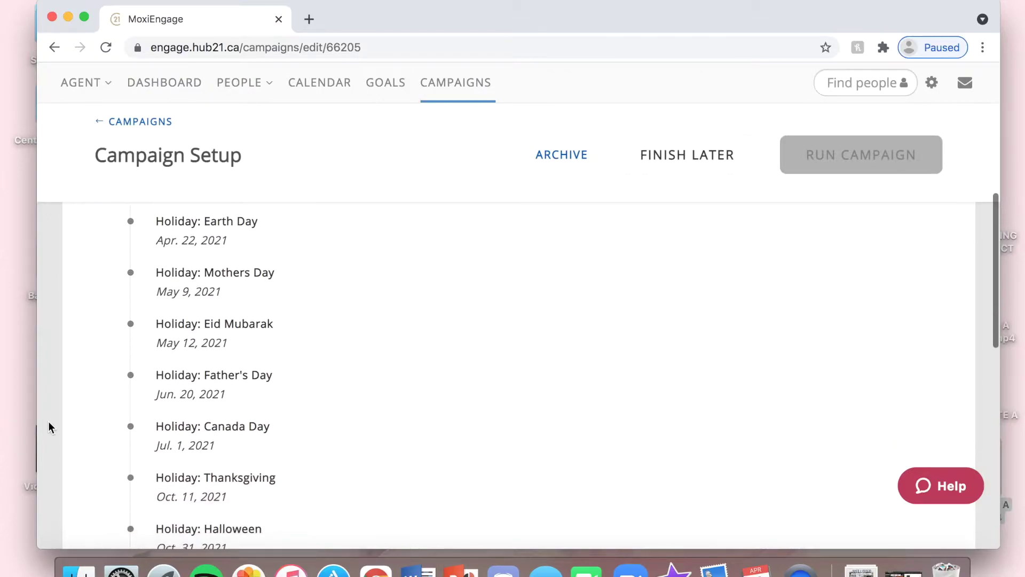
{"action": "scroll", "coordinate": [49, 426], "scroll_direction": "down", "scroll_amount": 6}
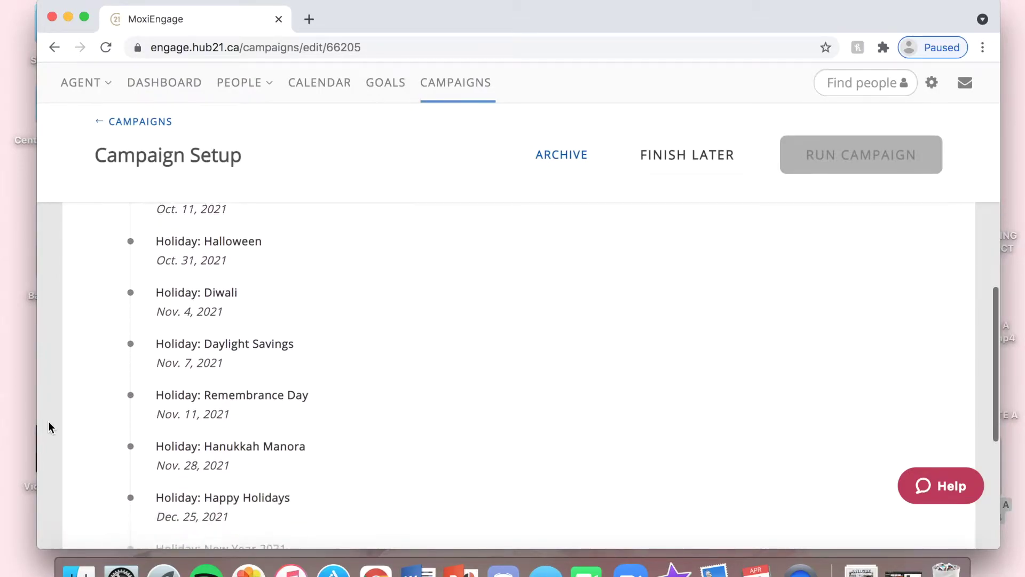
{"action": "scroll", "coordinate": [49, 422], "scroll_direction": "down", "scroll_amount": 1}
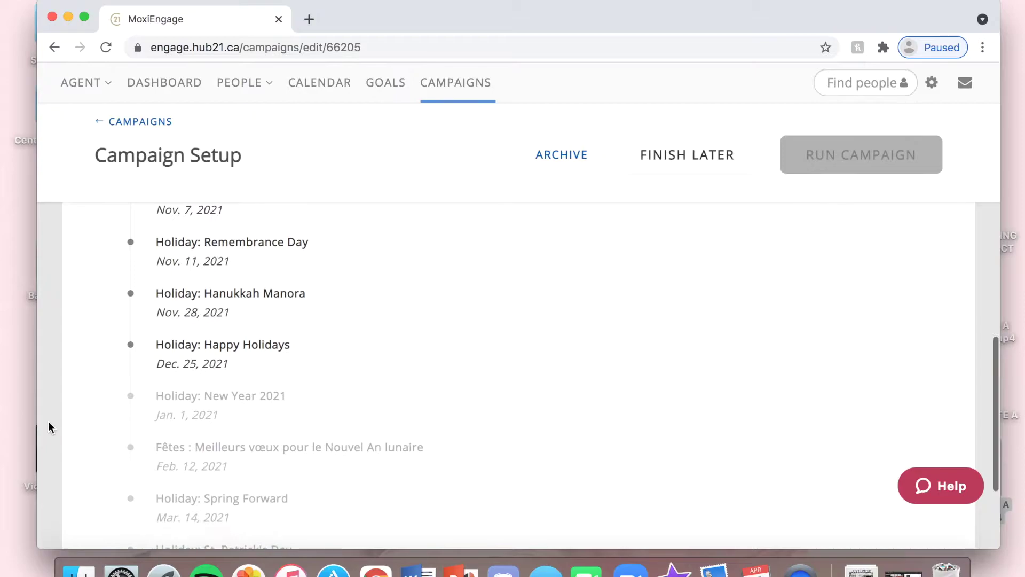
{"action": "scroll", "coordinate": [49, 422], "scroll_direction": "up", "scroll_amount": 3}
{"action": "scroll", "coordinate": [49, 422], "scroll_direction": "up", "scroll_amount": 6}
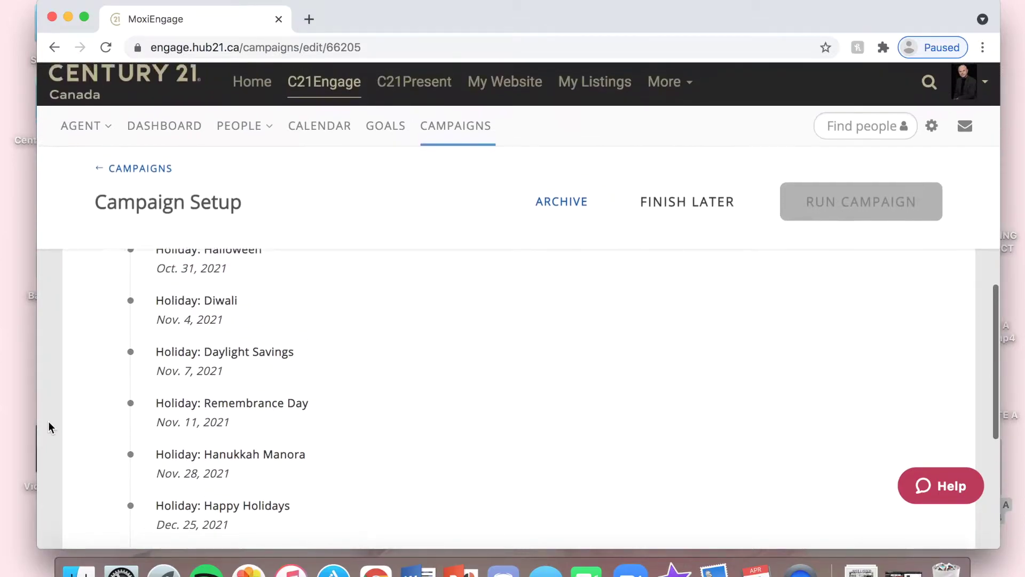
{"action": "scroll", "coordinate": [48, 425], "scroll_direction": "up", "scroll_amount": 5}
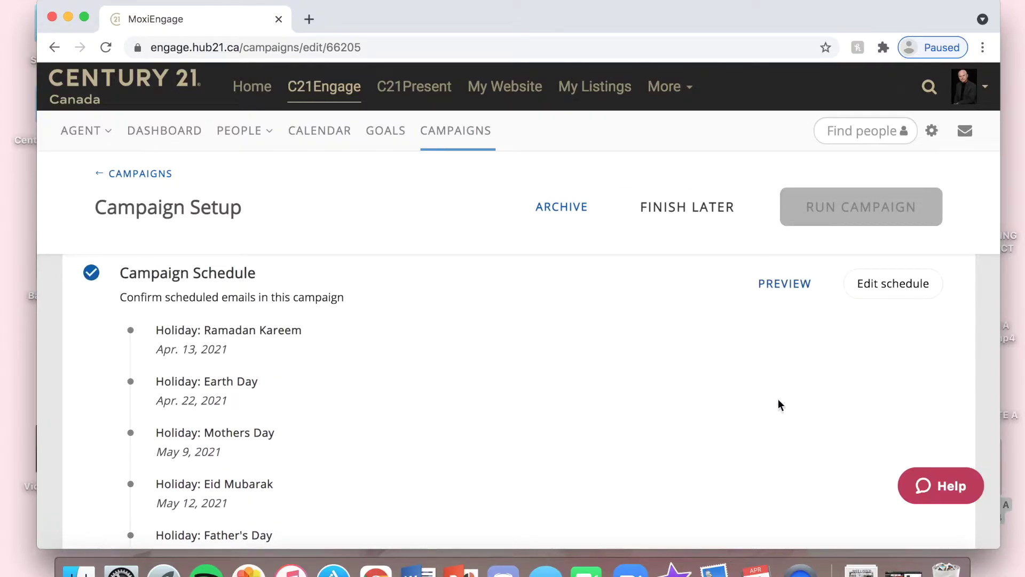
Edit the Holiday 2021 schedule and remove the Canada Day email
{"action": "left_click", "coordinate": [880, 288]}
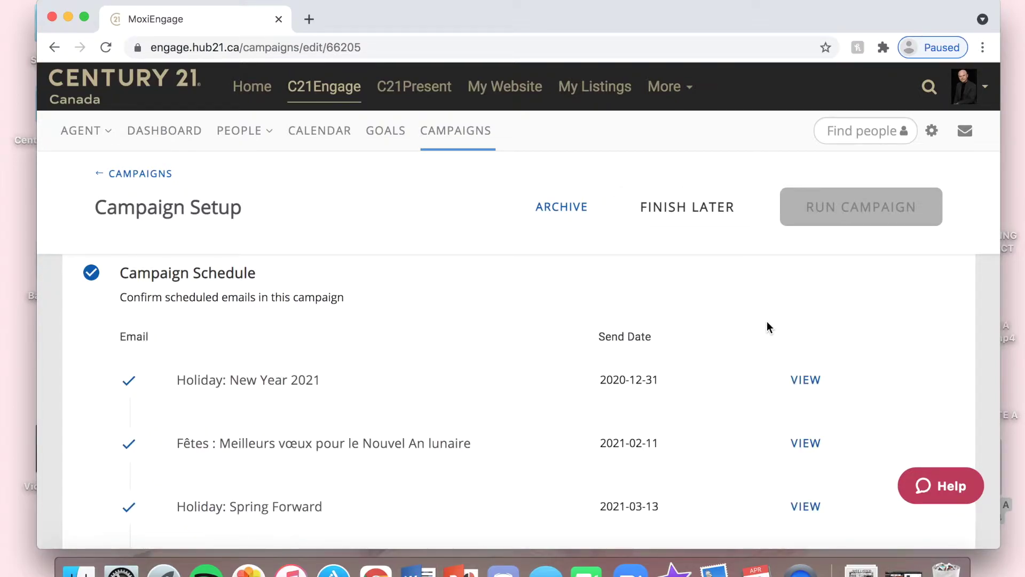
{"action": "scroll", "coordinate": [768, 323], "scroll_direction": "down", "scroll_amount": 3}
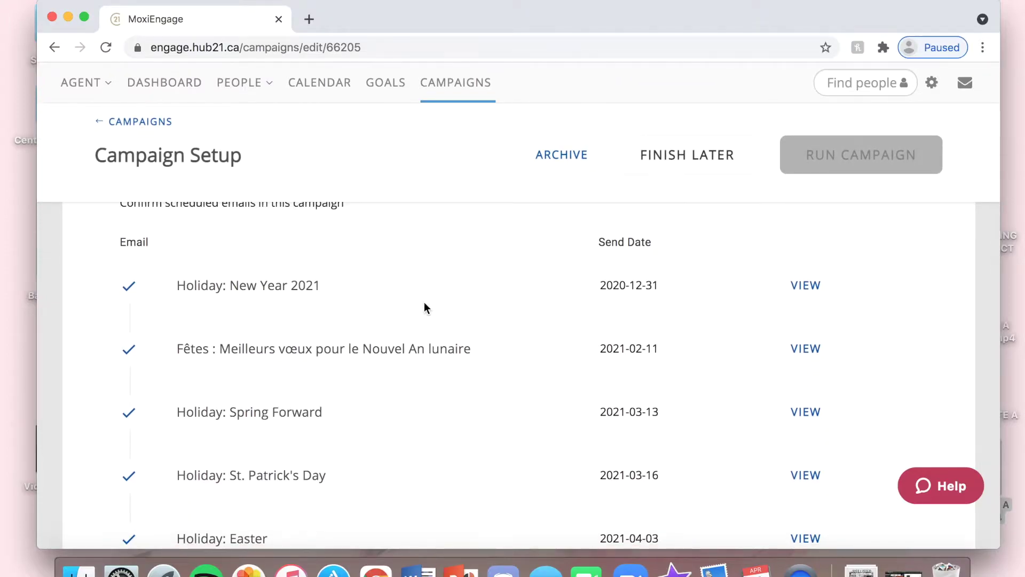
{"action": "scroll", "coordinate": [425, 303], "scroll_direction": "down", "scroll_amount": 9}
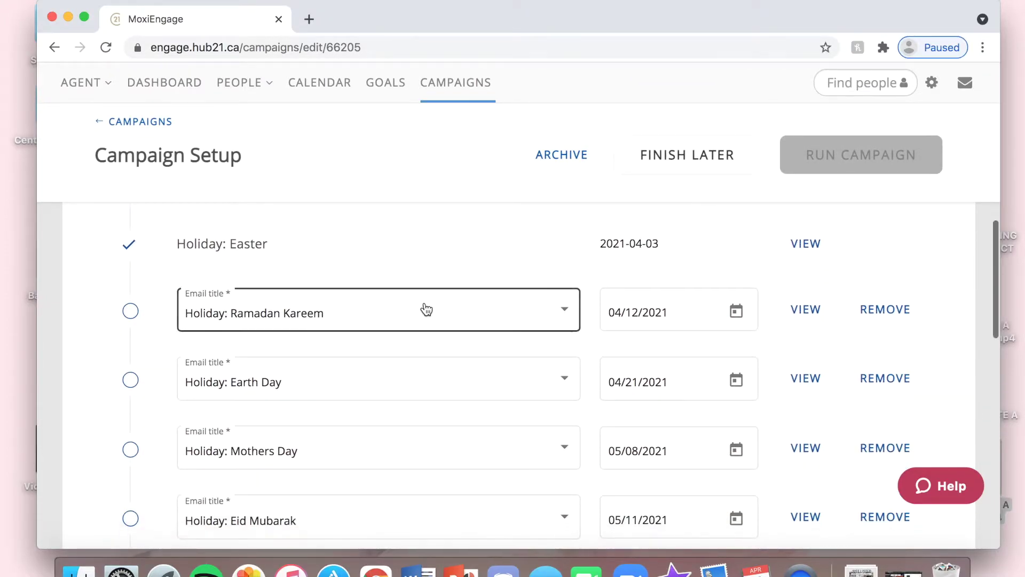
{"action": "scroll", "coordinate": [425, 309], "scroll_direction": "down", "scroll_amount": 10}
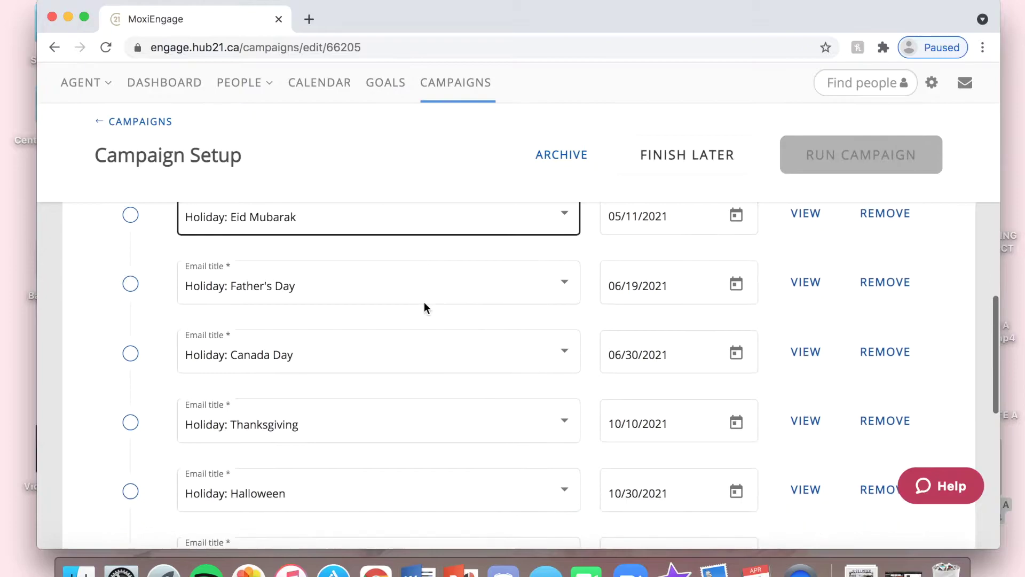
{"action": "scroll", "coordinate": [425, 303], "scroll_direction": "down", "scroll_amount": 2}
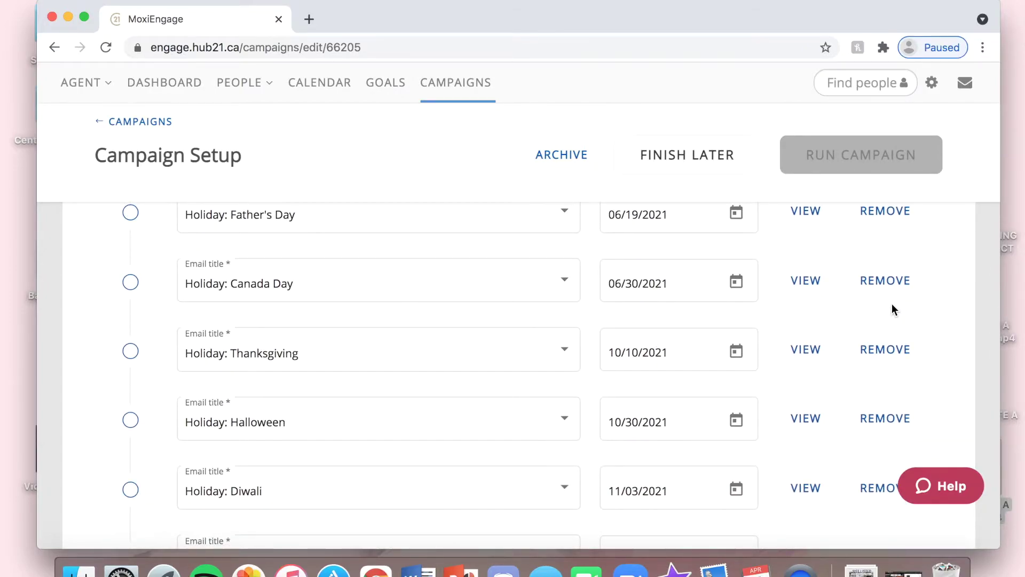
{"action": "left_click", "coordinate": [891, 283]}
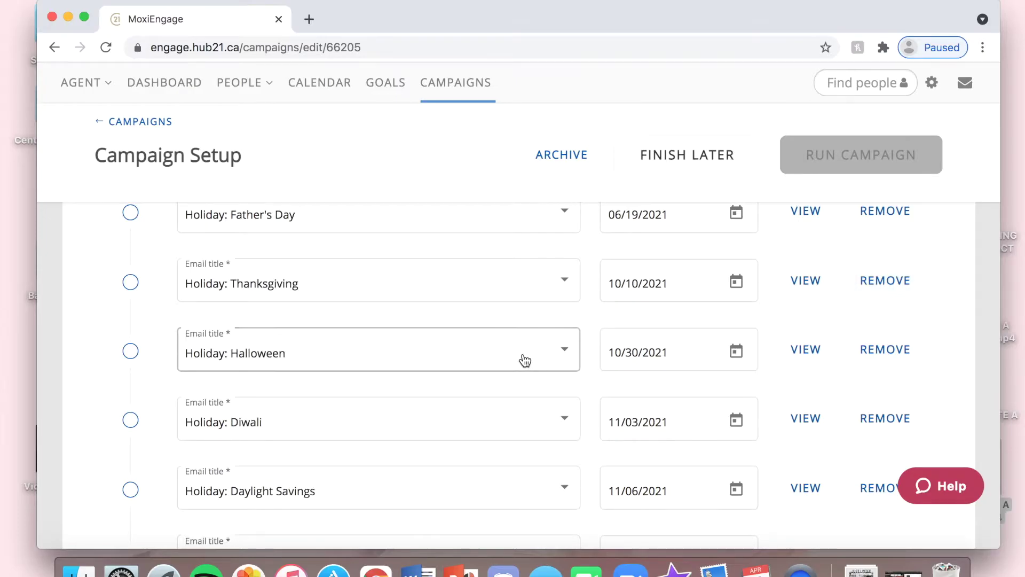
{"action": "scroll", "coordinate": [189, 308], "scroll_direction": "down", "scroll_amount": 3}
{"action": "scroll", "coordinate": [189, 308], "scroll_direction": "down", "scroll_amount": 3}
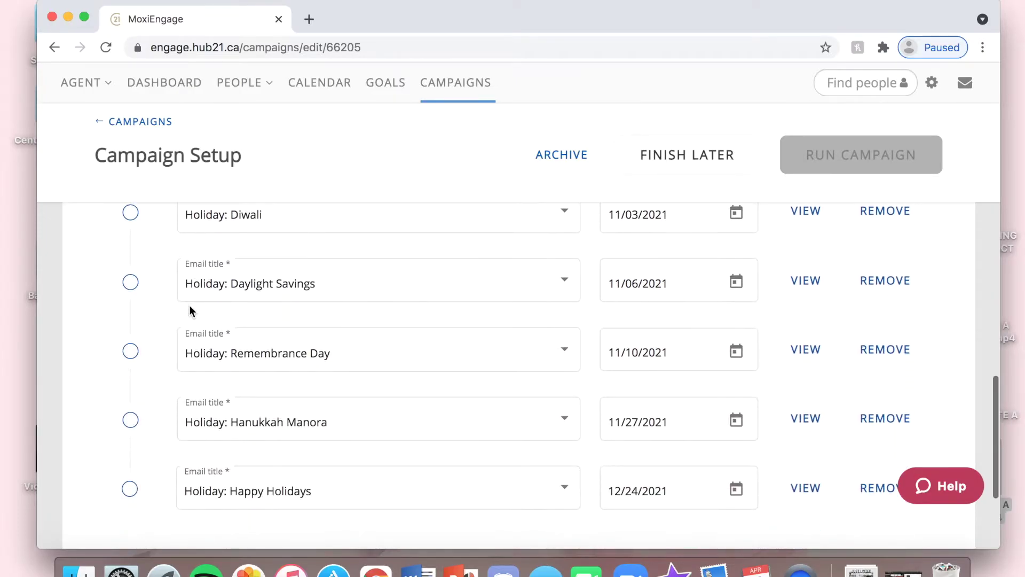
{"action": "scroll", "coordinate": [189, 308], "scroll_direction": "up", "scroll_amount": 6}
{"action": "scroll", "coordinate": [190, 312], "scroll_direction": "up", "scroll_amount": 10}
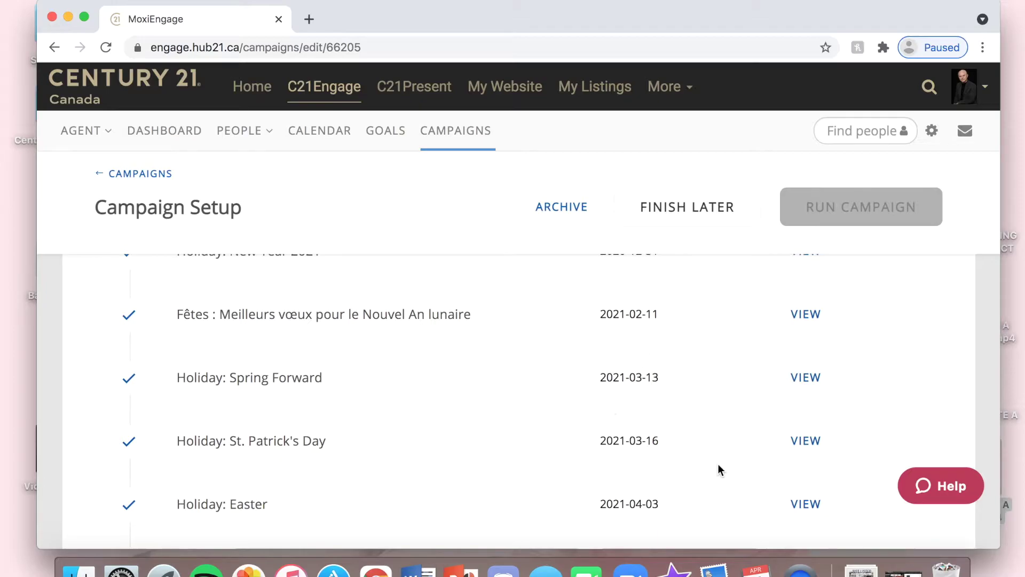
{"action": "scroll", "coordinate": [718, 465], "scroll_direction": "down", "scroll_amount": 2}
{"action": "scroll", "coordinate": [718, 465], "scroll_direction": "up", "scroll_amount": 15}
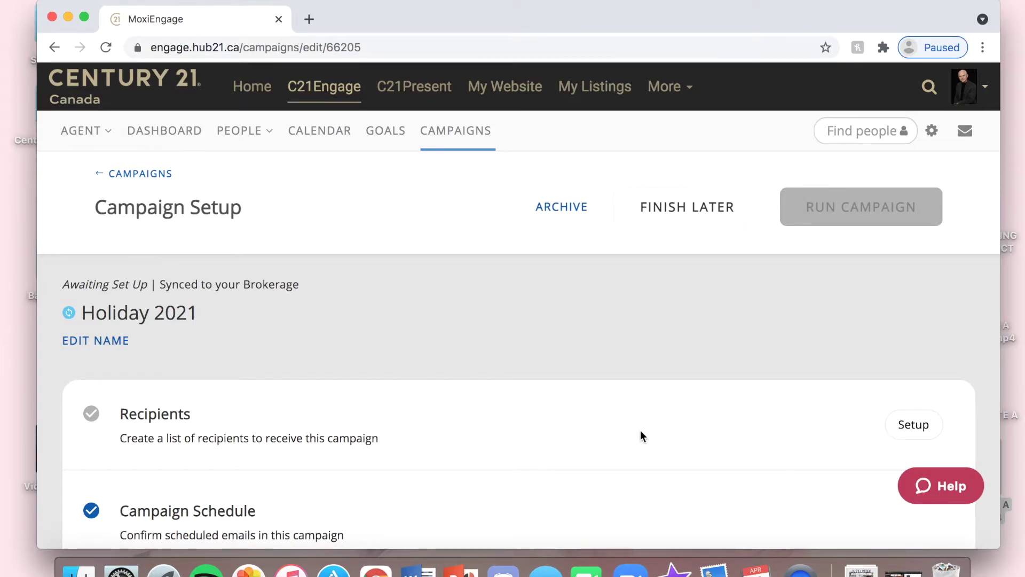
Add both checked People-tab contacts as Holiday 2021 recipients and save the recipient list
{"action": "left_click", "coordinate": [926, 427]}
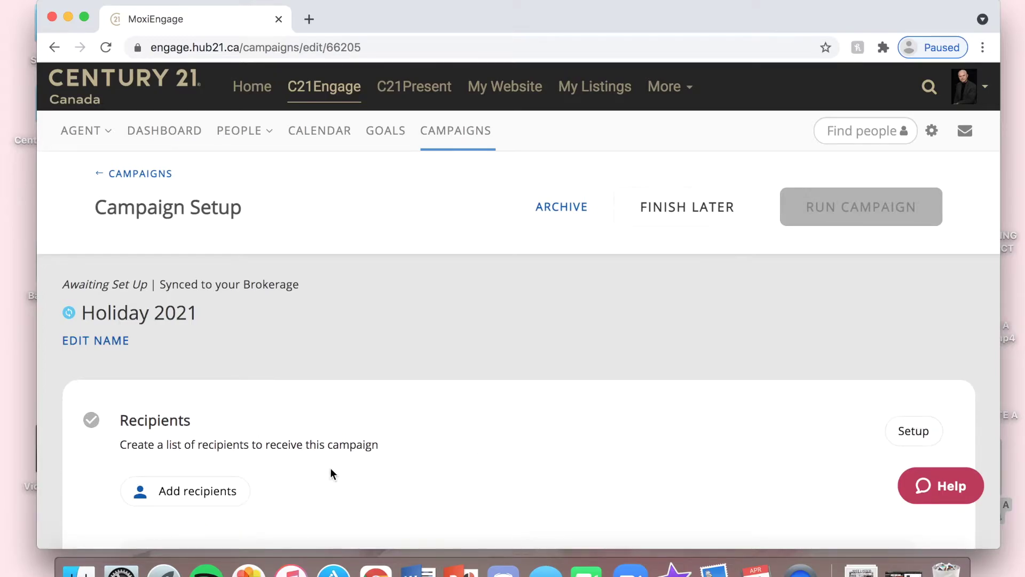
{"action": "left_click", "coordinate": [213, 489]}
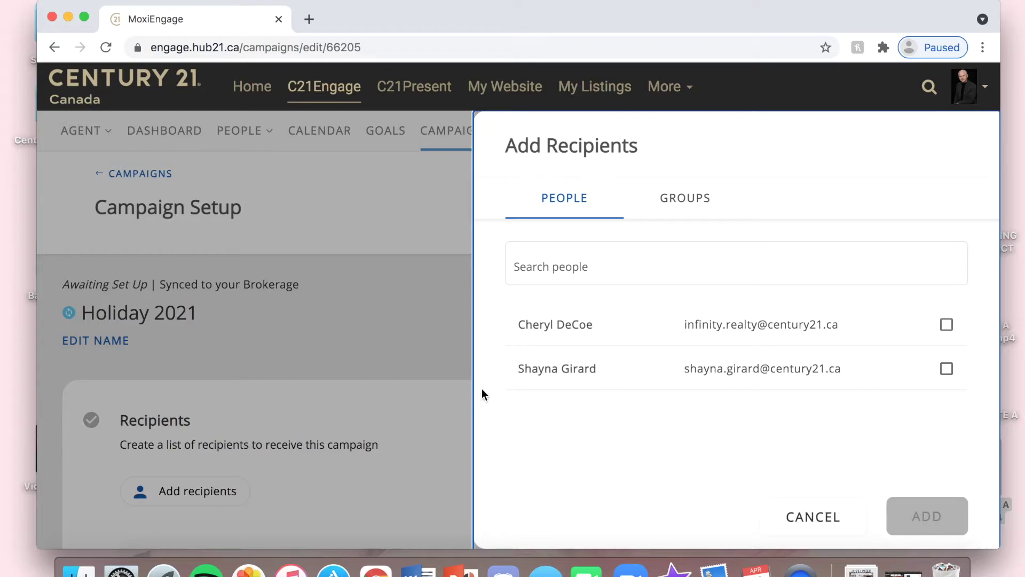
{"action": "left_click", "coordinate": [947, 369]}
{"action": "left_click", "coordinate": [947, 326]}
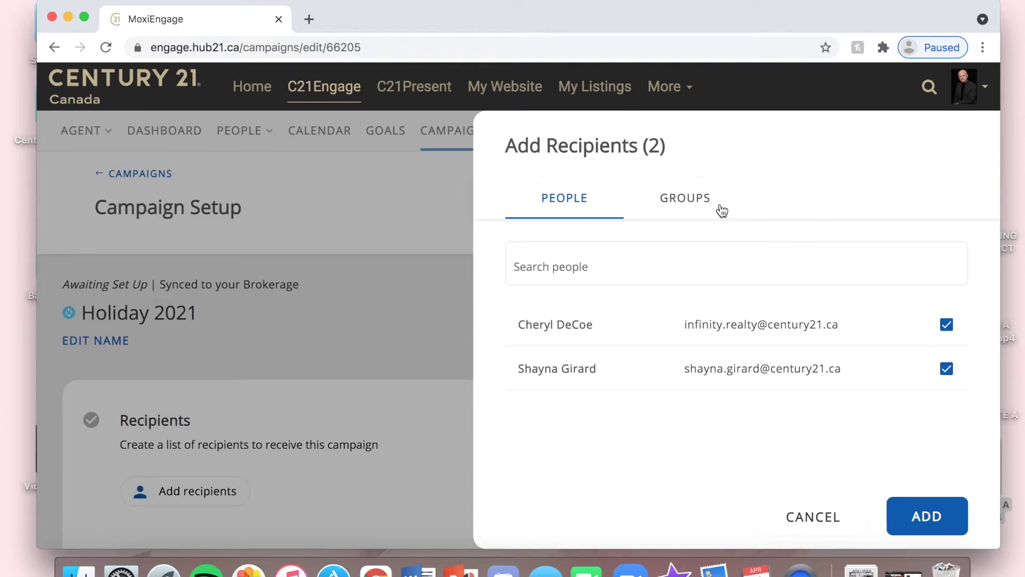
{"action": "left_click", "coordinate": [689, 200]}
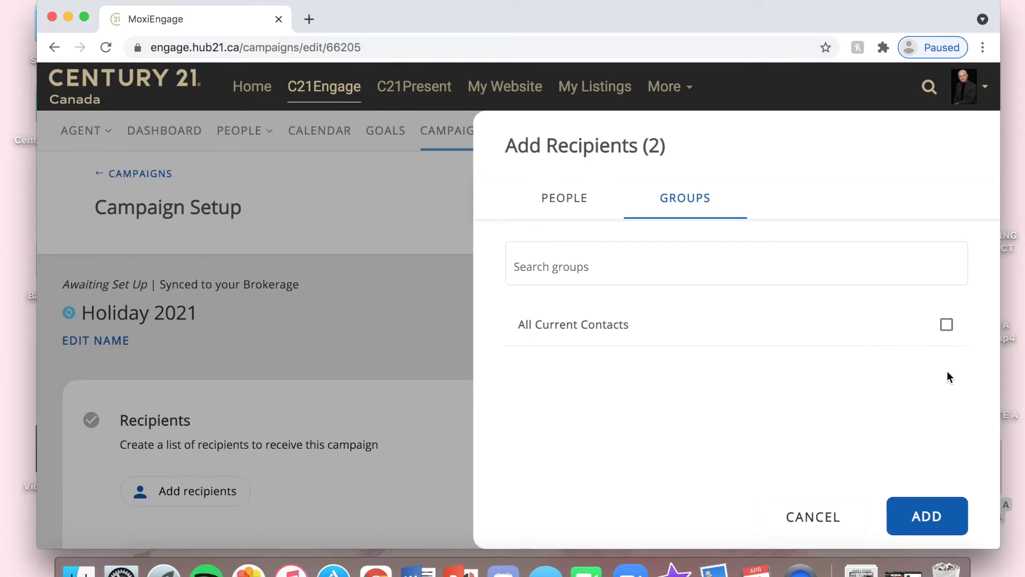
{"action": "left_click", "coordinate": [556, 196]}
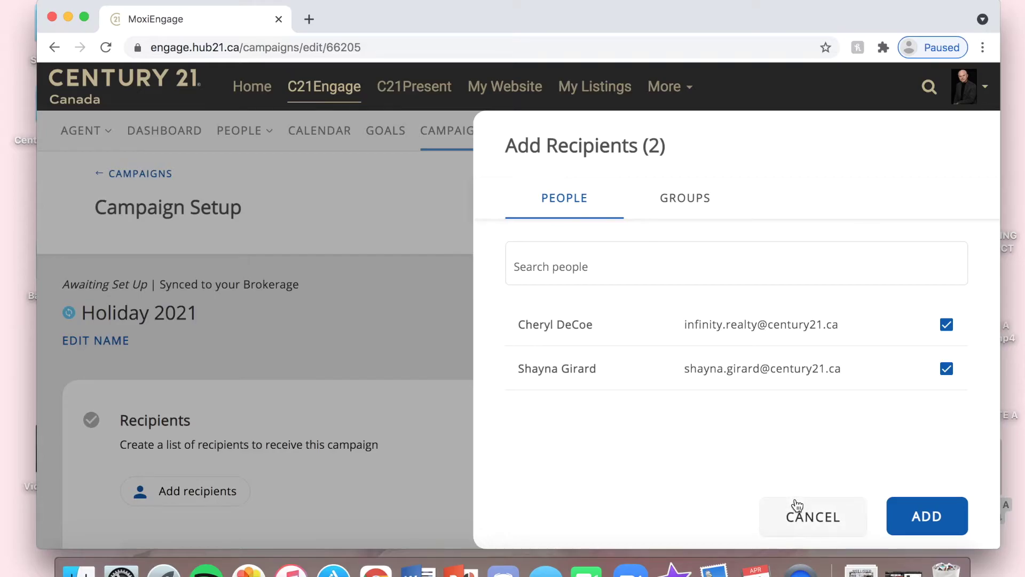
{"action": "left_click", "coordinate": [914, 522]}
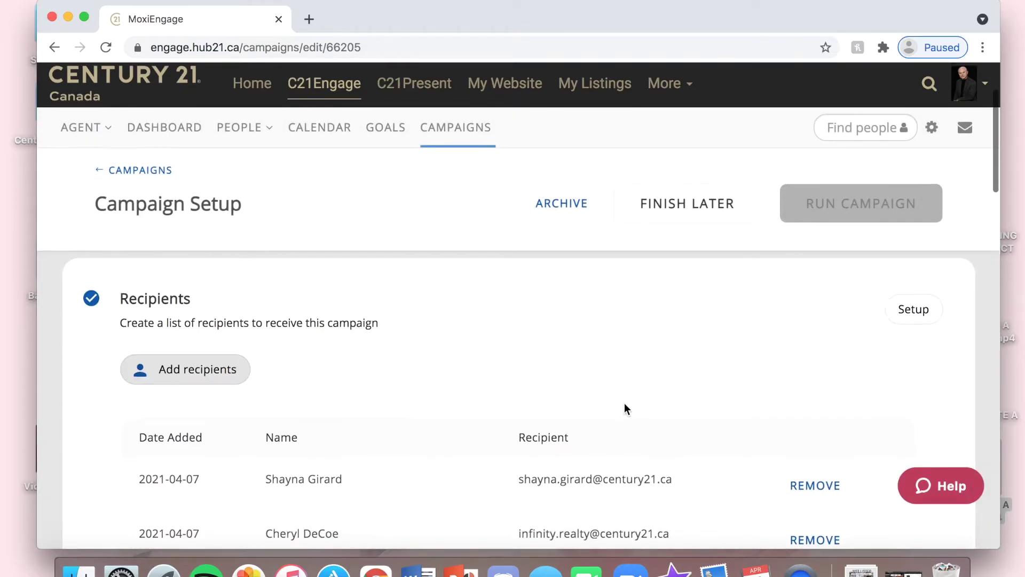
{"action": "scroll", "coordinate": [624, 402], "scroll_direction": "down", "scroll_amount": 5}
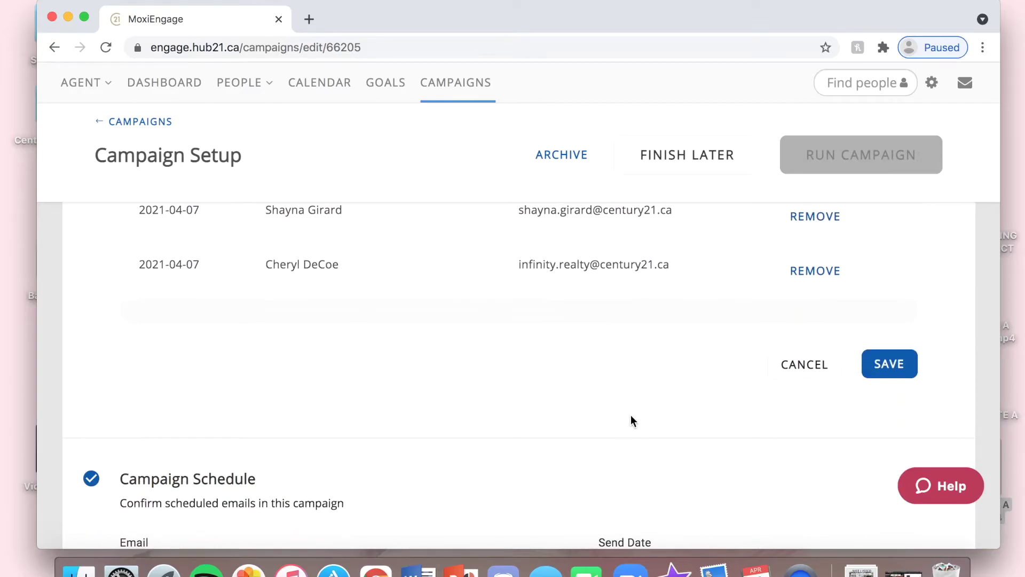
{"action": "scroll", "coordinate": [619, 369], "scroll_direction": "up", "scroll_amount": 2}
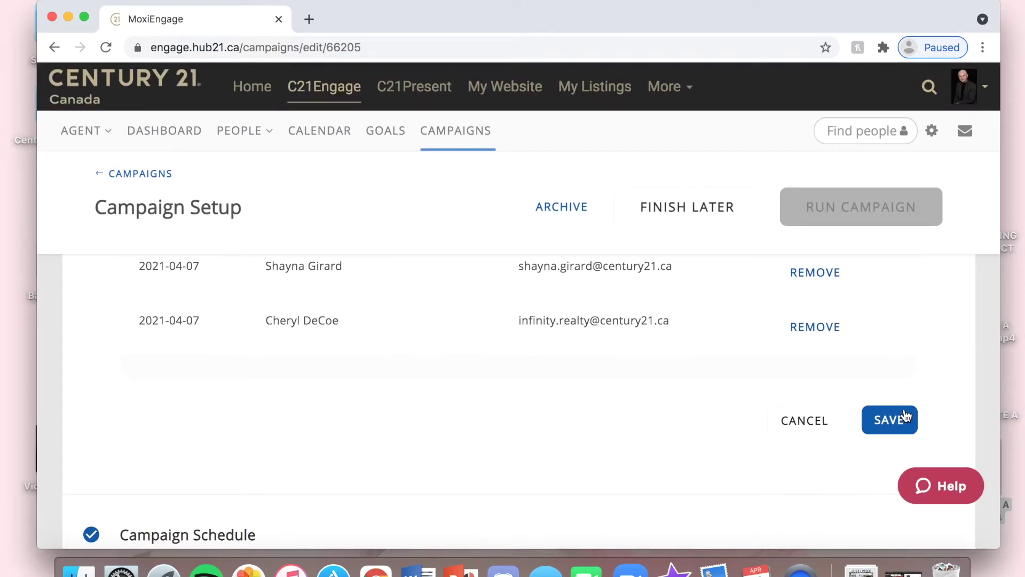
{"action": "left_click", "coordinate": [889, 427]}
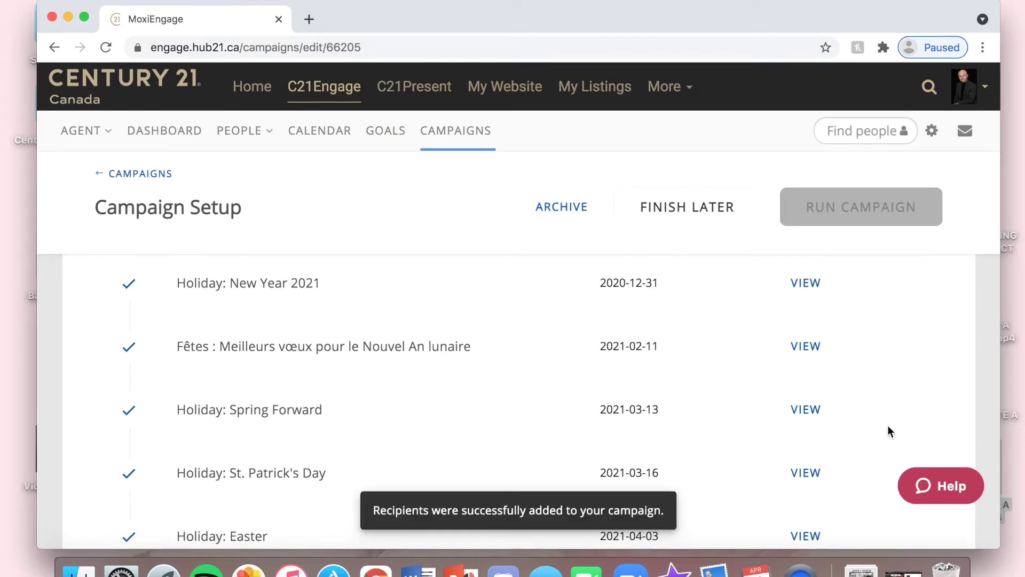
Save the Holiday 2021 campaign's email schedule
{"action": "scroll", "coordinate": [615, 453], "scroll_direction": "down", "scroll_amount": 10}
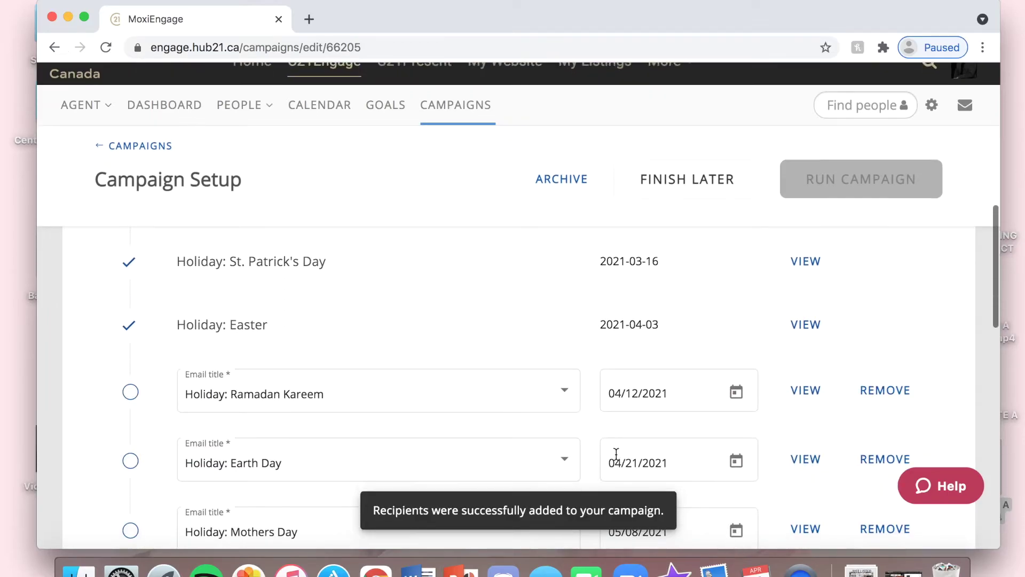
{"action": "scroll", "coordinate": [616, 453], "scroll_direction": "down", "scroll_amount": 10}
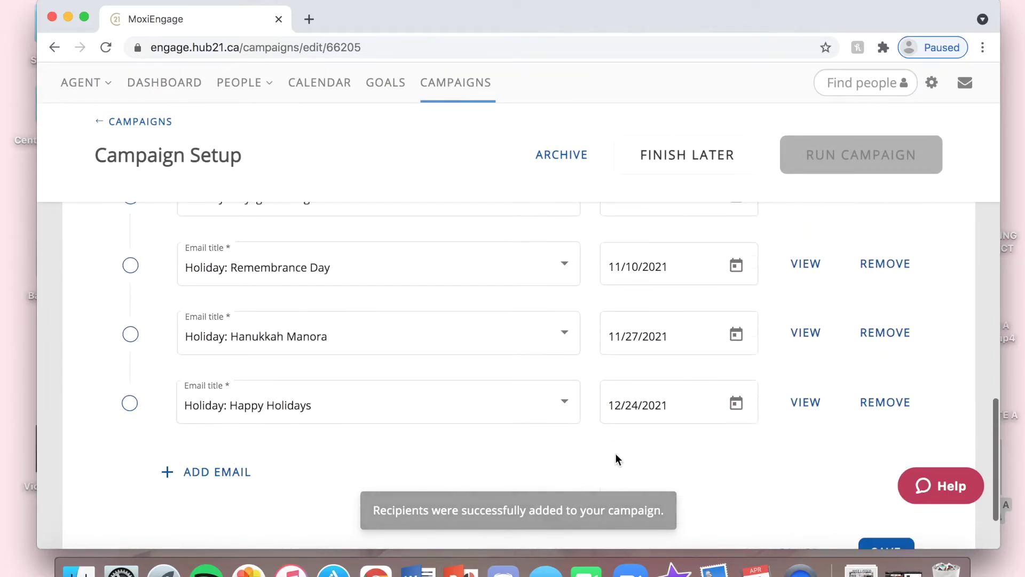
{"action": "left_click", "coordinate": [873, 450]}
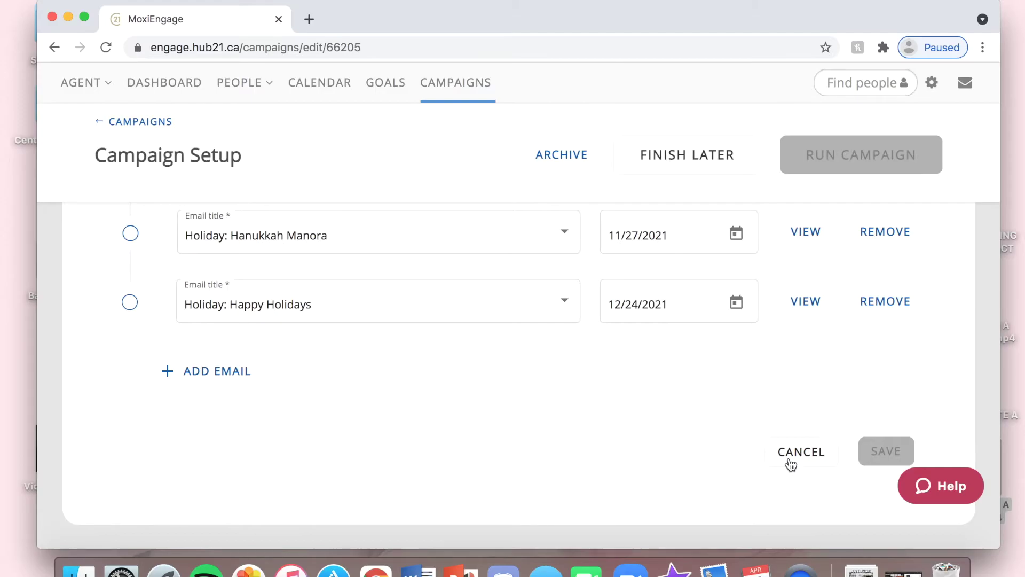
Start running the Holiday 2021 campaign
{"action": "scroll", "coordinate": [948, 382], "scroll_direction": "up", "scroll_amount": 5}
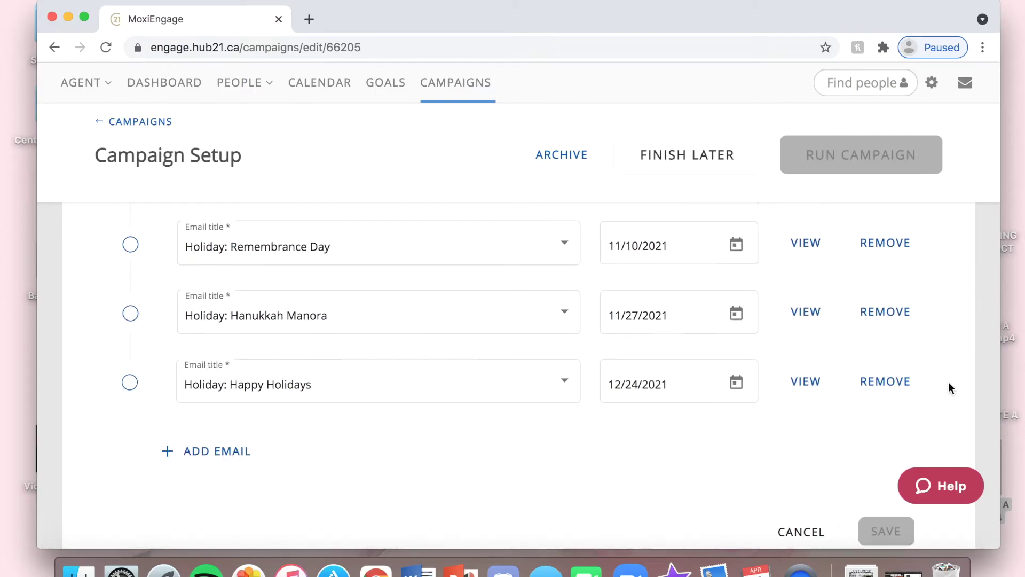
{"action": "scroll", "coordinate": [955, 351], "scroll_direction": "up", "scroll_amount": 10}
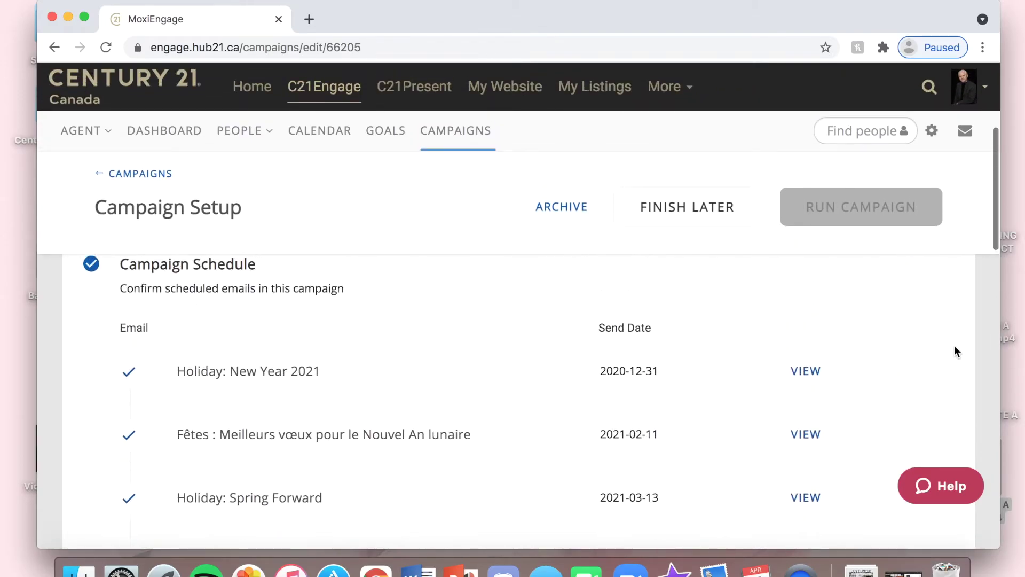
{"action": "scroll", "coordinate": [897, 328], "scroll_direction": "down", "scroll_amount": 15}
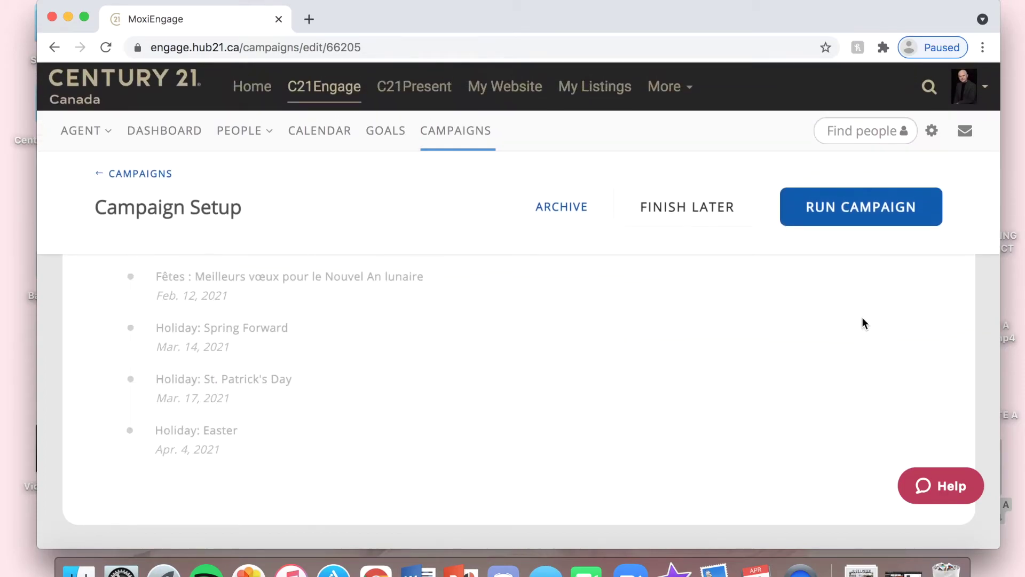
{"action": "scroll", "coordinate": [862, 318], "scroll_direction": "up", "scroll_amount": 15}
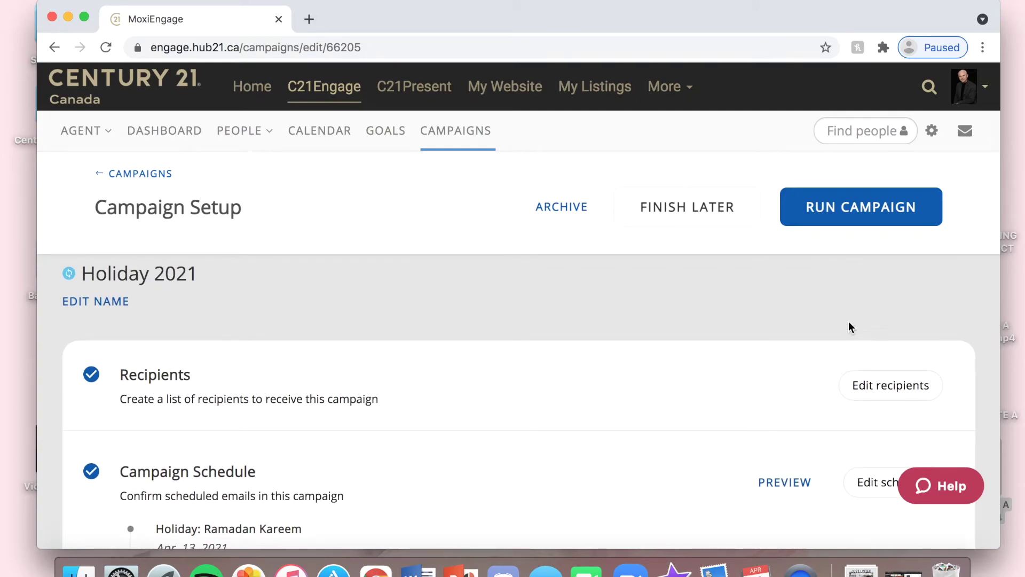
{"action": "left_click", "coordinate": [873, 209]}
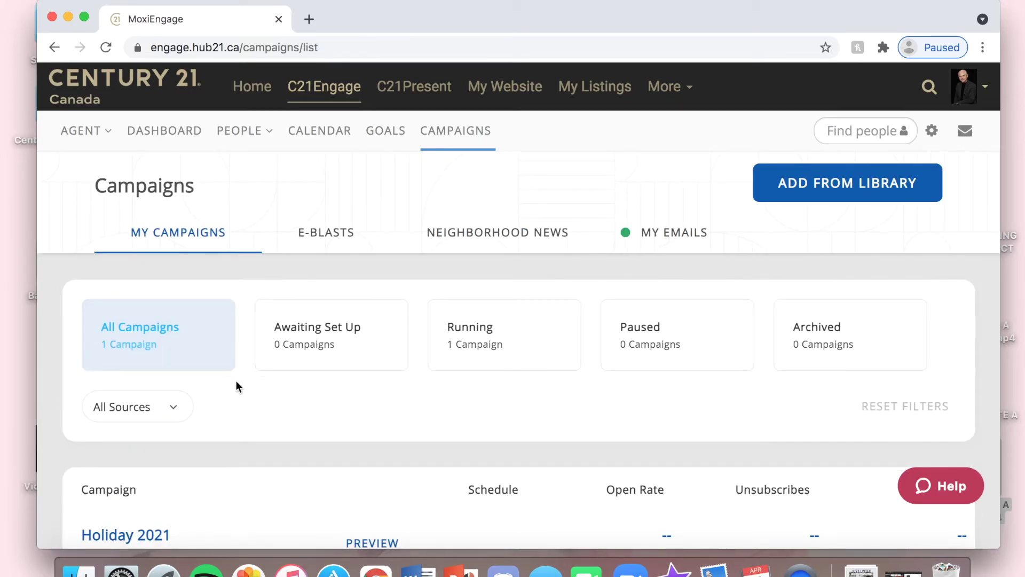
Check the running Holiday 2021 row in Campaigns and preview its emails, starting with New Year 2021
{"action": "scroll", "coordinate": [230, 442], "scroll_direction": "down", "scroll_amount": 2}
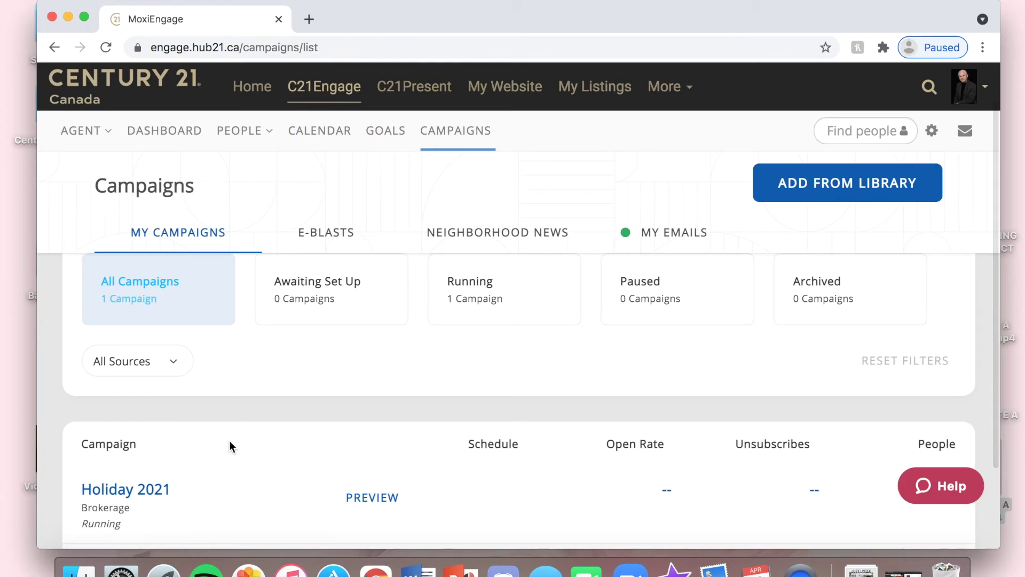
{"action": "scroll", "coordinate": [229, 446], "scroll_direction": "down", "scroll_amount": 3}
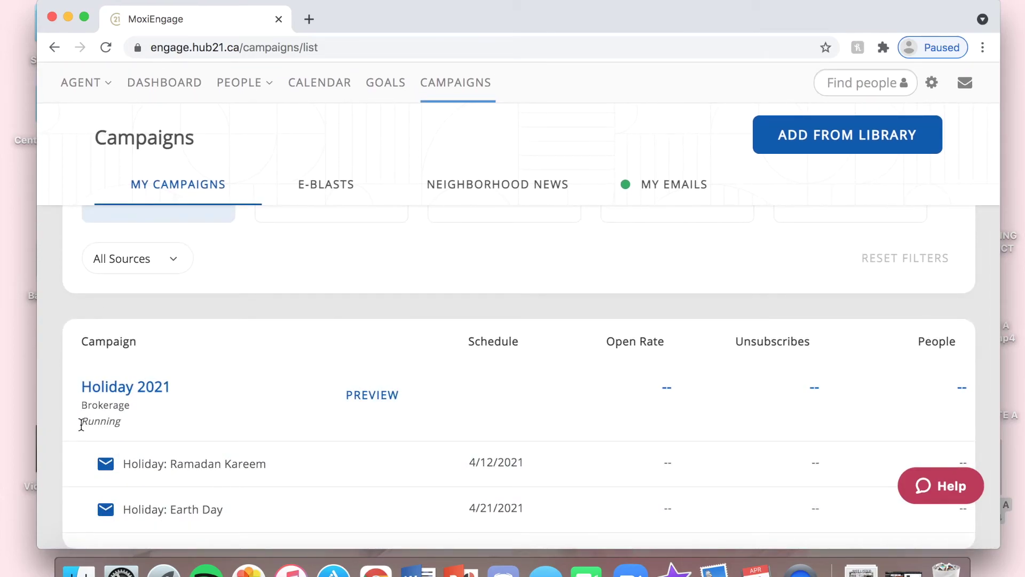
{"action": "left_click_drag", "start_coordinate": [81, 422], "coordinate": [112, 424]}
{"action": "left_click", "coordinate": [208, 350]}
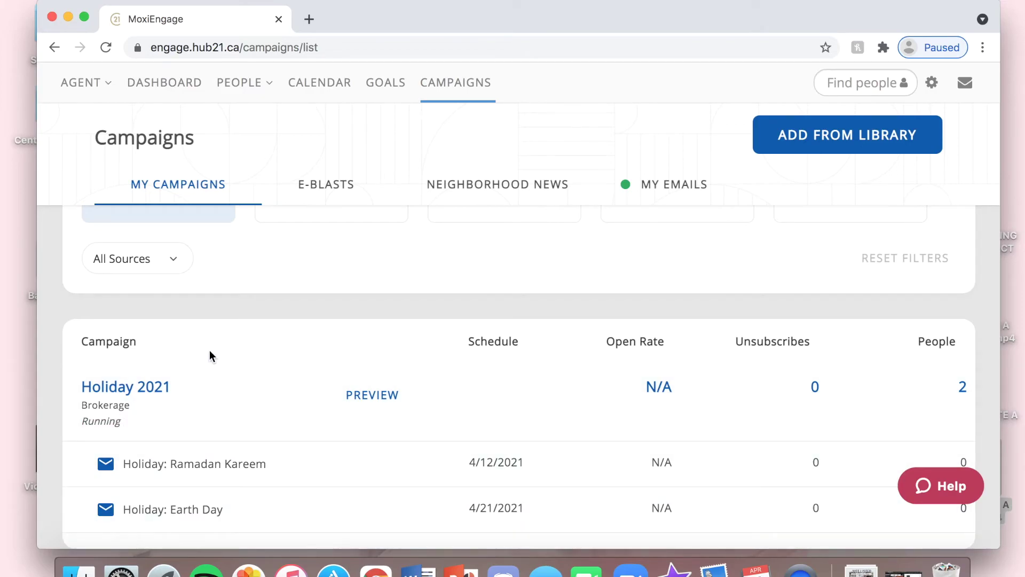
{"action": "scroll", "coordinate": [210, 353], "scroll_direction": "down", "scroll_amount": 1}
{"action": "scroll", "coordinate": [209, 350], "scroll_direction": "up", "scroll_amount": 1}
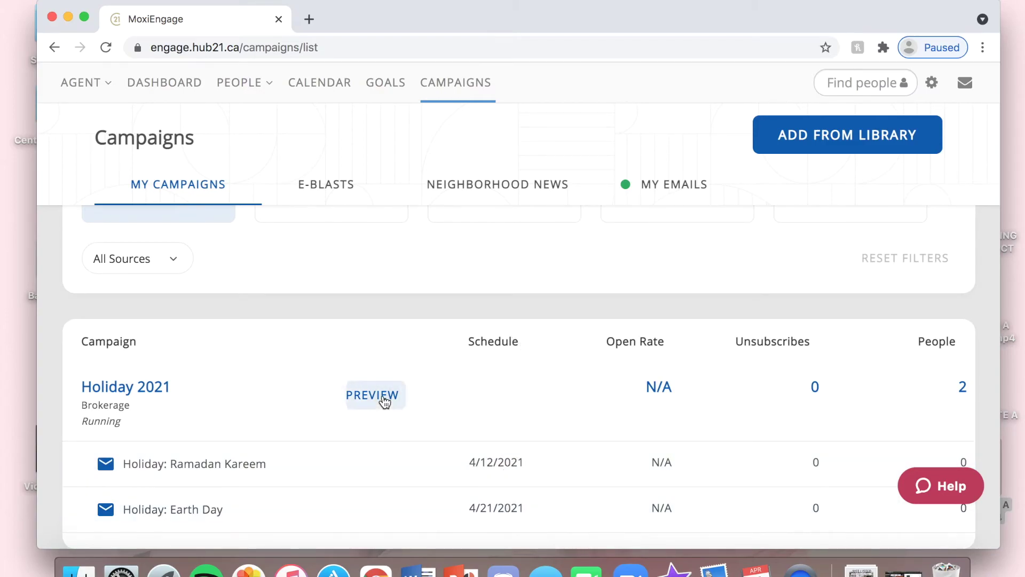
{"action": "left_click", "coordinate": [383, 398]}
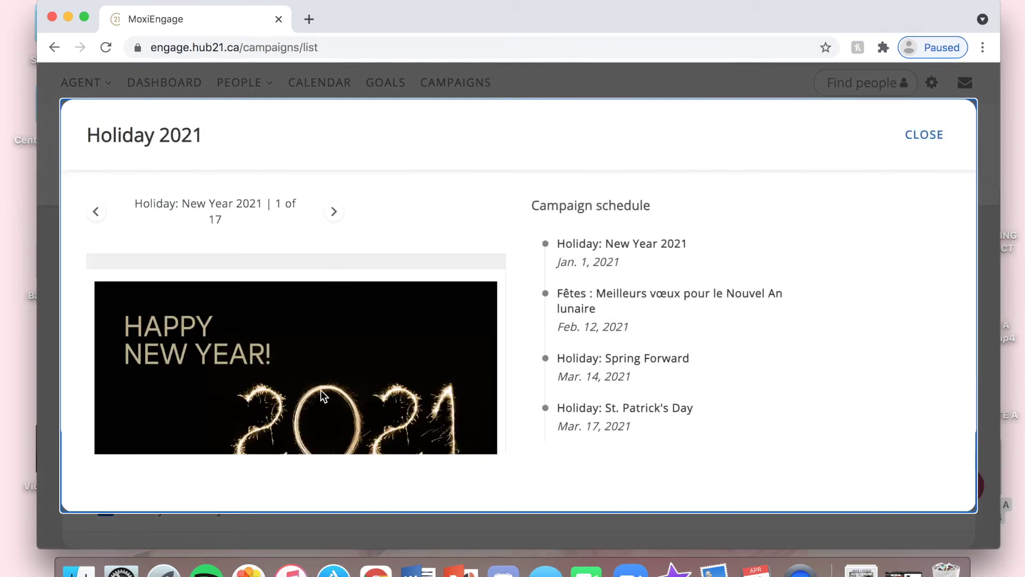
{"action": "scroll", "coordinate": [319, 418], "scroll_direction": "down", "scroll_amount": 4}
{"action": "scroll", "coordinate": [318, 417], "scroll_direction": "down", "scroll_amount": 5}
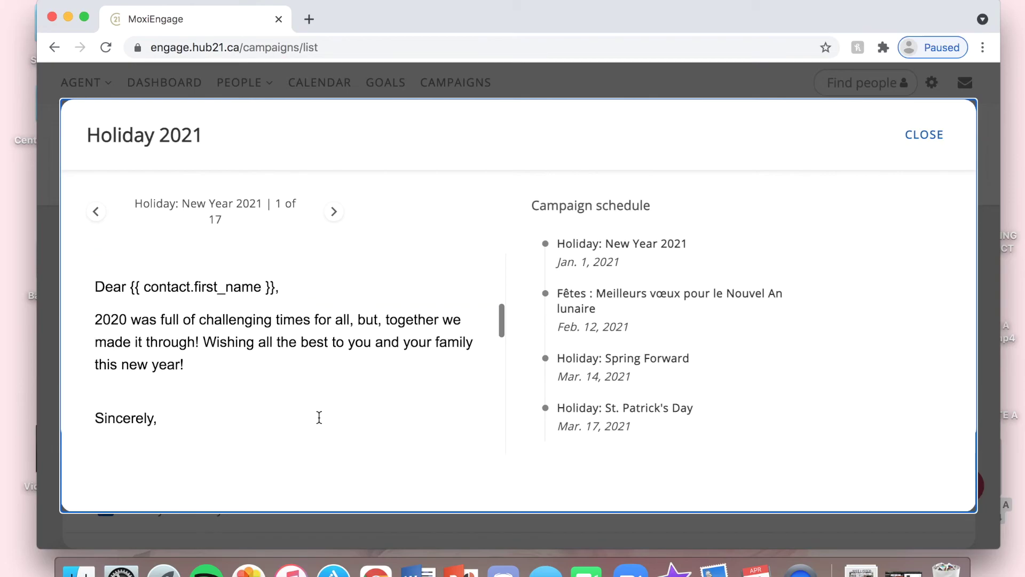
{"action": "left_click", "coordinate": [334, 212]}
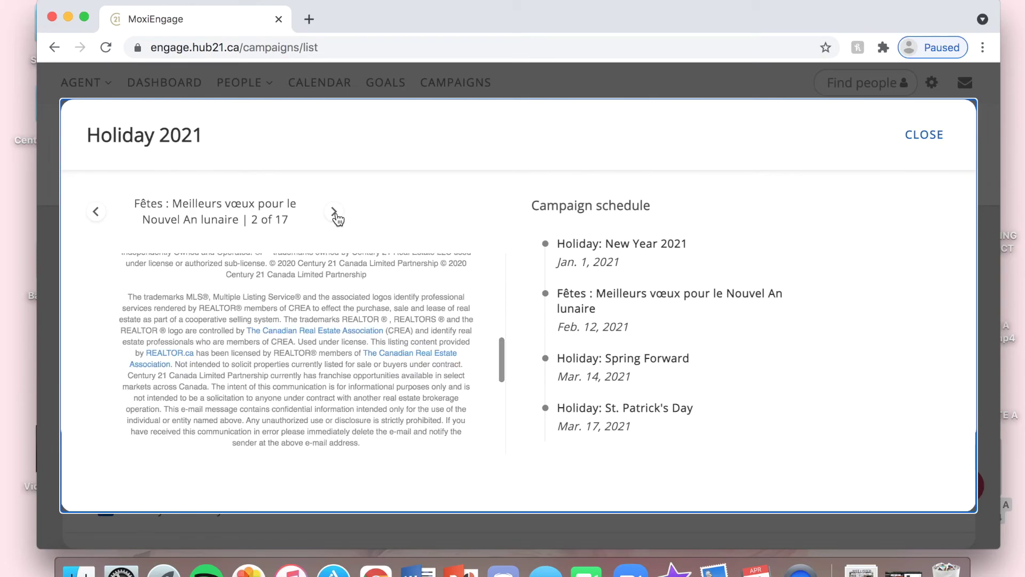
{"action": "scroll", "coordinate": [306, 310], "scroll_direction": "up", "scroll_amount": 1}
{"action": "scroll", "coordinate": [305, 311], "scroll_direction": "up", "scroll_amount": 5}
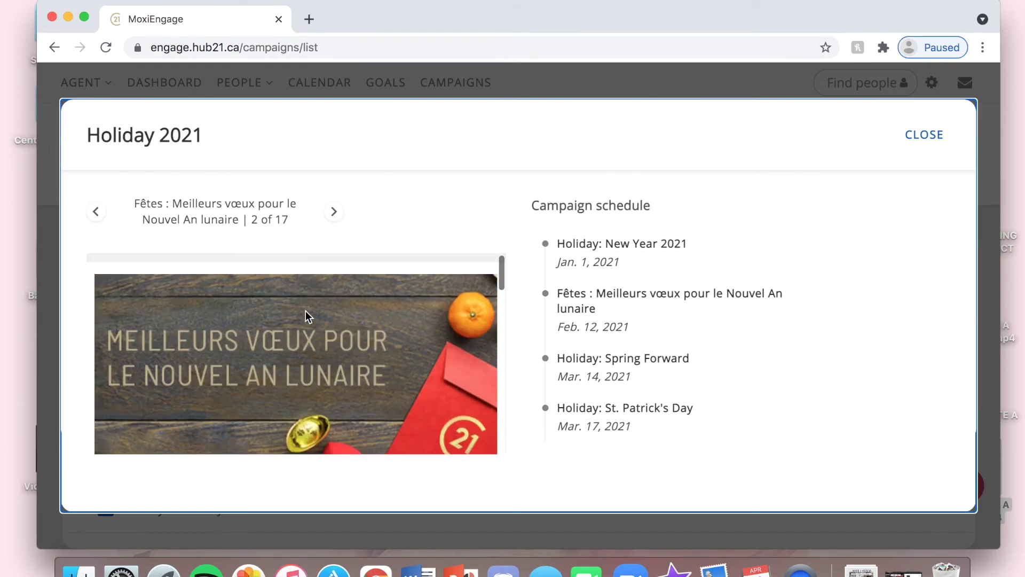
{"action": "left_click", "coordinate": [334, 213]}
{"action": "scroll", "coordinate": [307, 345], "scroll_direction": "down", "scroll_amount": 3}
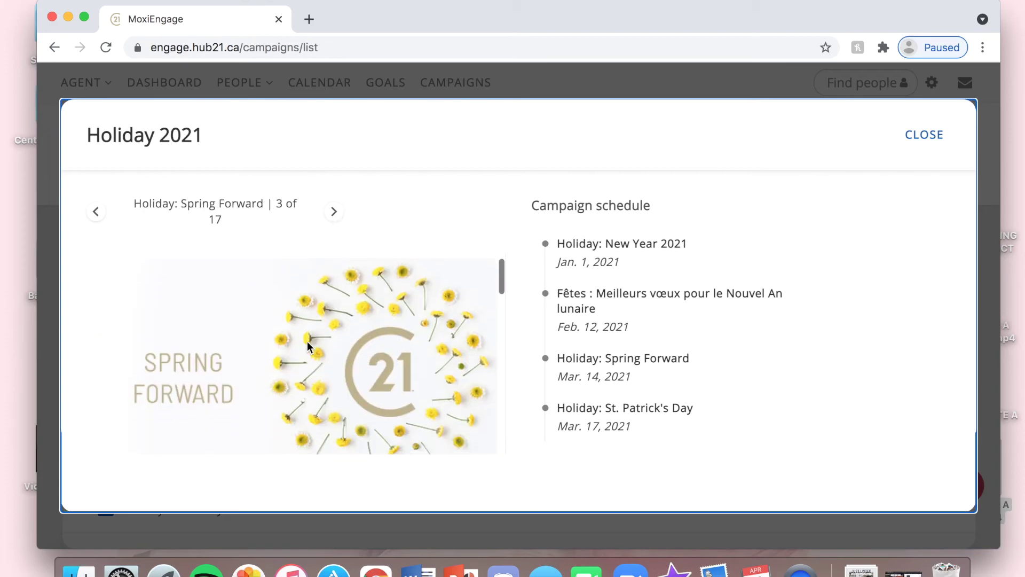
{"action": "left_click", "coordinate": [336, 216]}
{"action": "scroll", "coordinate": [308, 331], "scroll_direction": "down", "scroll_amount": 4}
{"action": "scroll", "coordinate": [308, 332], "scroll_direction": "down", "scroll_amount": 5}
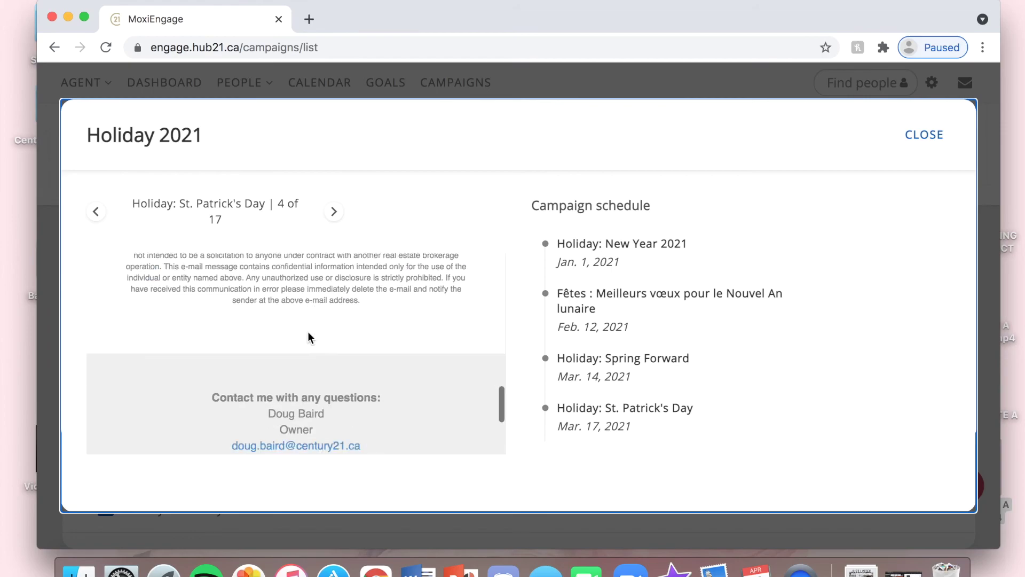
{"action": "scroll", "coordinate": [307, 332], "scroll_direction": "up", "scroll_amount": 8}
{"action": "scroll", "coordinate": [308, 331], "scroll_direction": "up", "scroll_amount": 2}
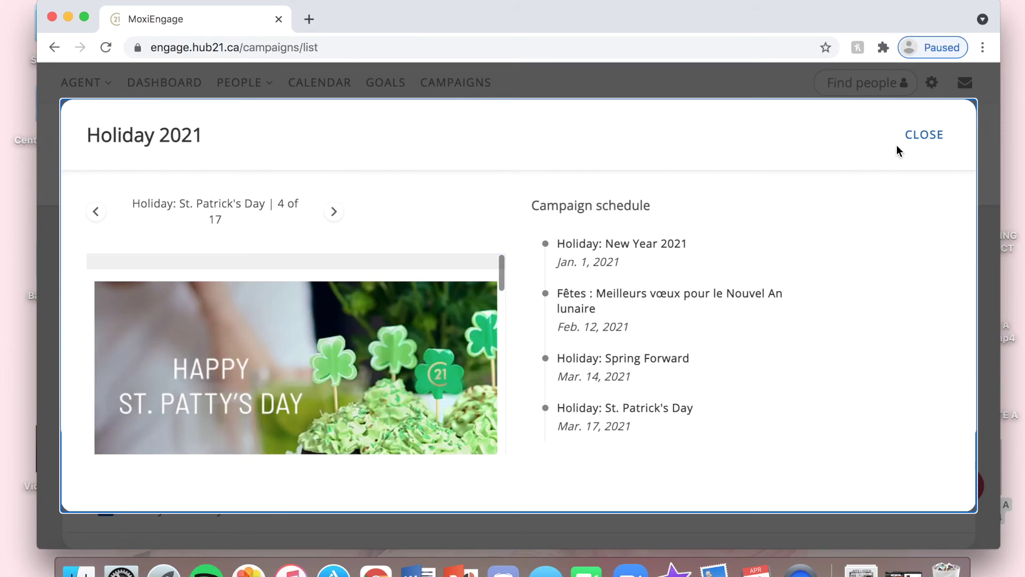
{"action": "left_click", "coordinate": [923, 136]}
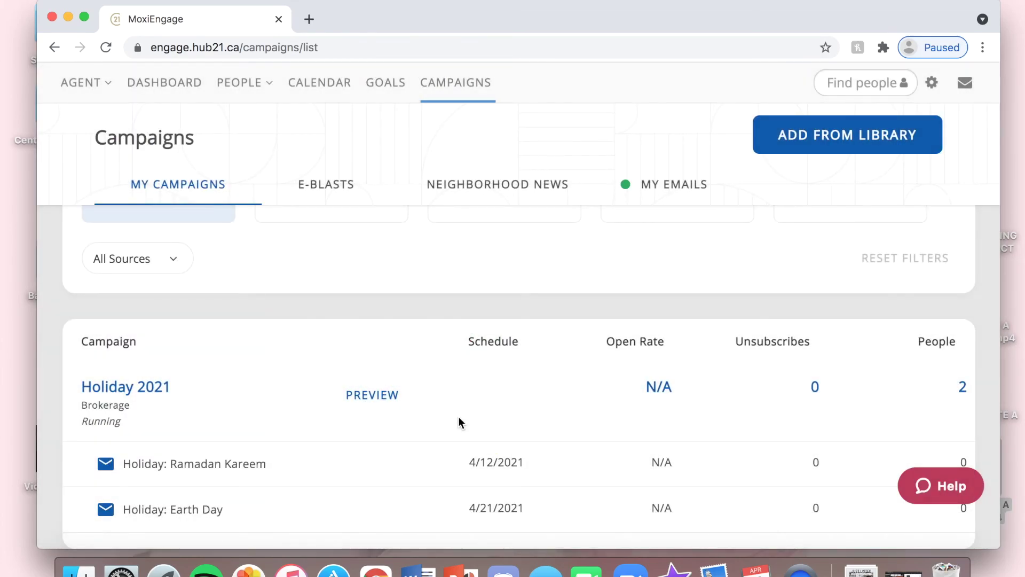
{"action": "scroll", "coordinate": [458, 417], "scroll_direction": "up", "scroll_amount": 3}
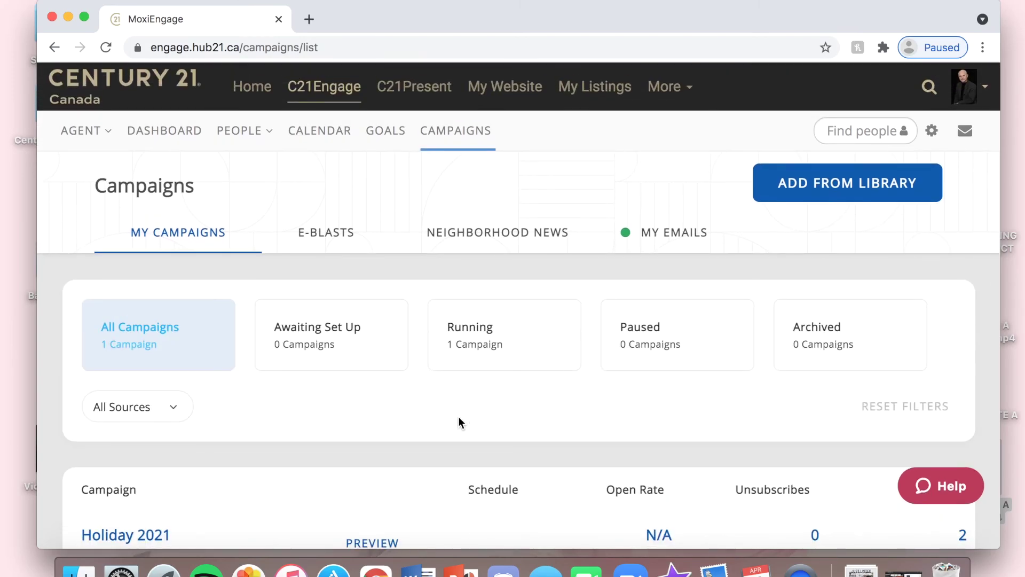